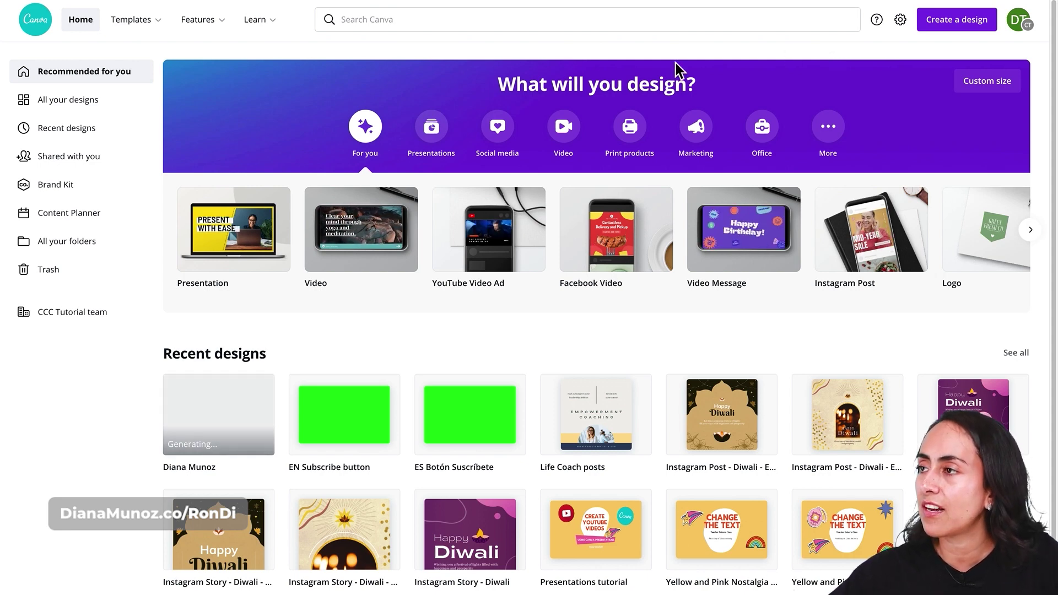
- Create a blank 1080p video design and collapse the Templates panel to enlarge the canvas
left_click(578, 129)
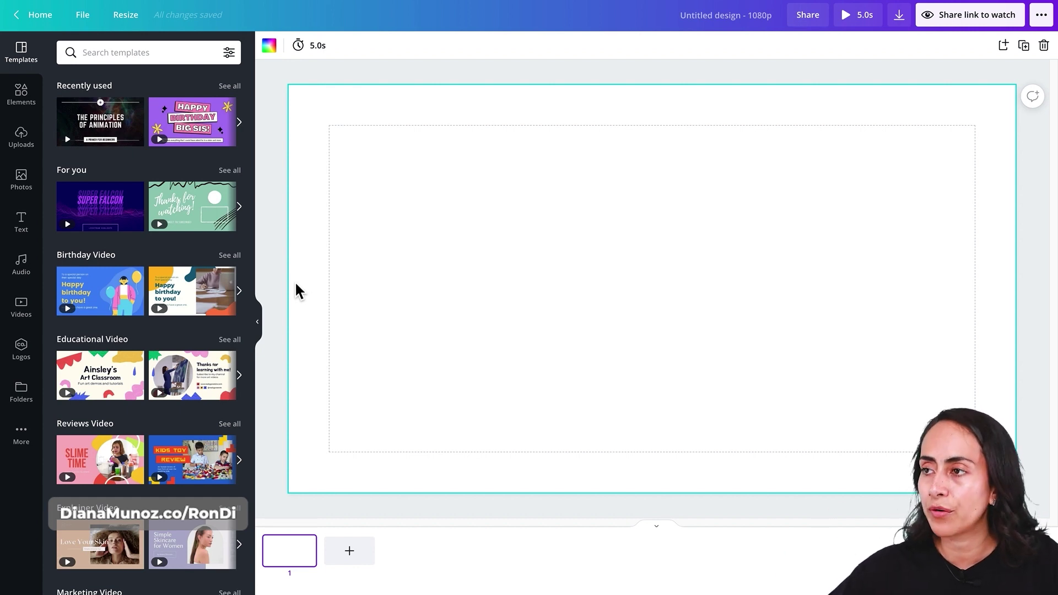
left_click(268, 317)
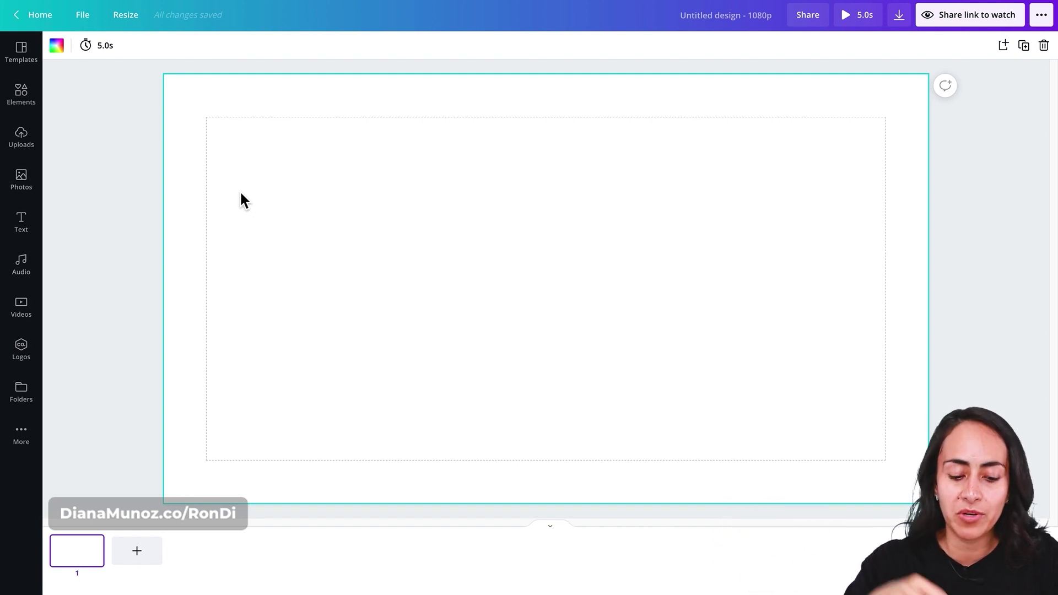
- Add a yellow rectangle and shrink it into a short bar at the bottom-left of the page
left_click(241, 194)
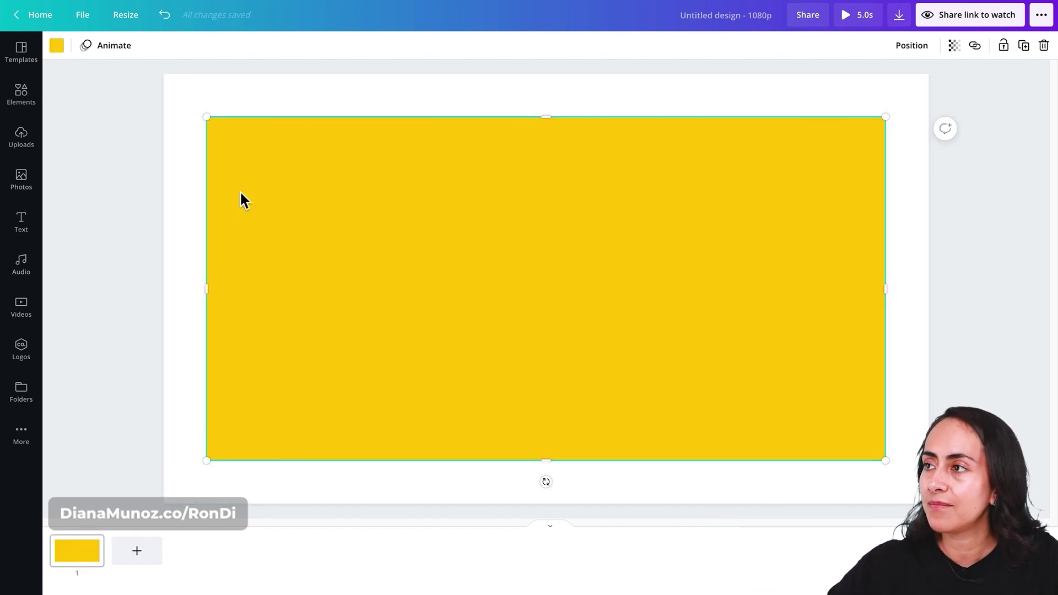
left_click_drag(561, 169, 562, 406)
left_click_drag(894, 436, 367, 420)
left_click(396, 412)
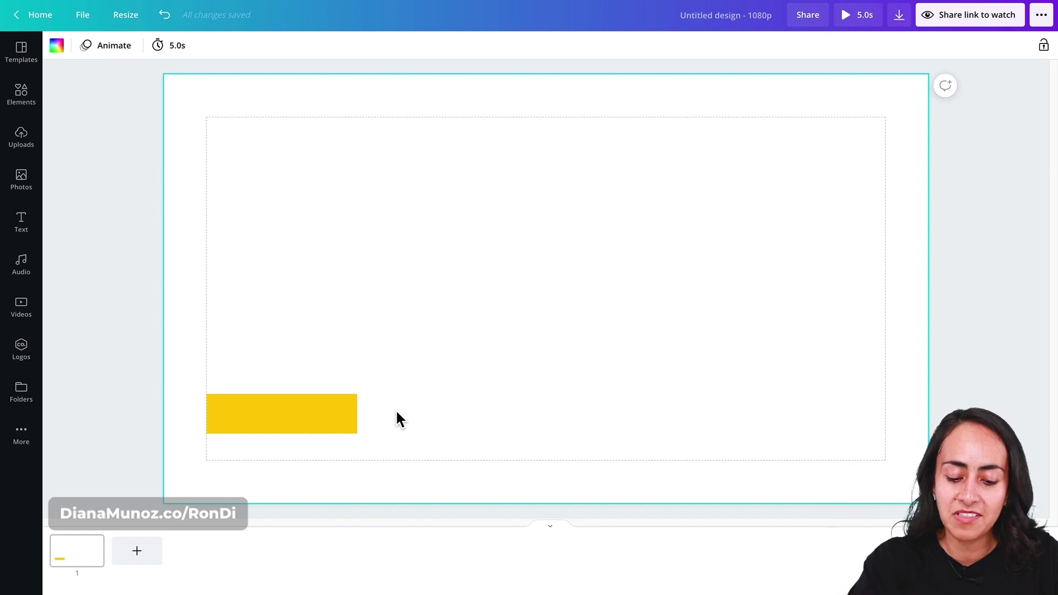
- Add a paragraph text box at size 45 and replace its text with the presenter's full name
key("t")
left_click_drag(511, 280, 350, 263)
left_click(439, 285)
key("ctrl+a")
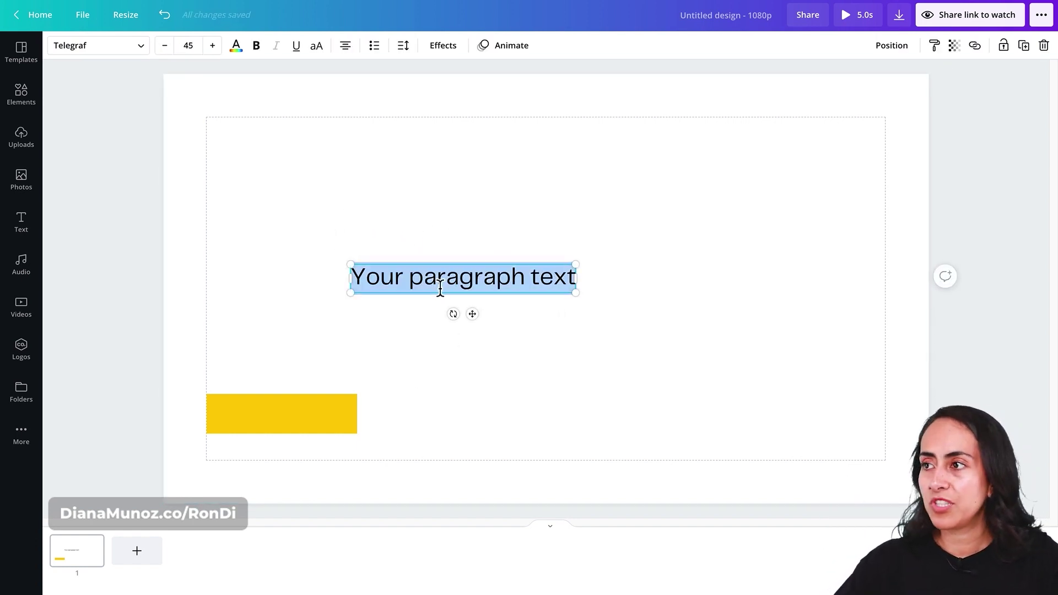
type("Diana Muñoz")
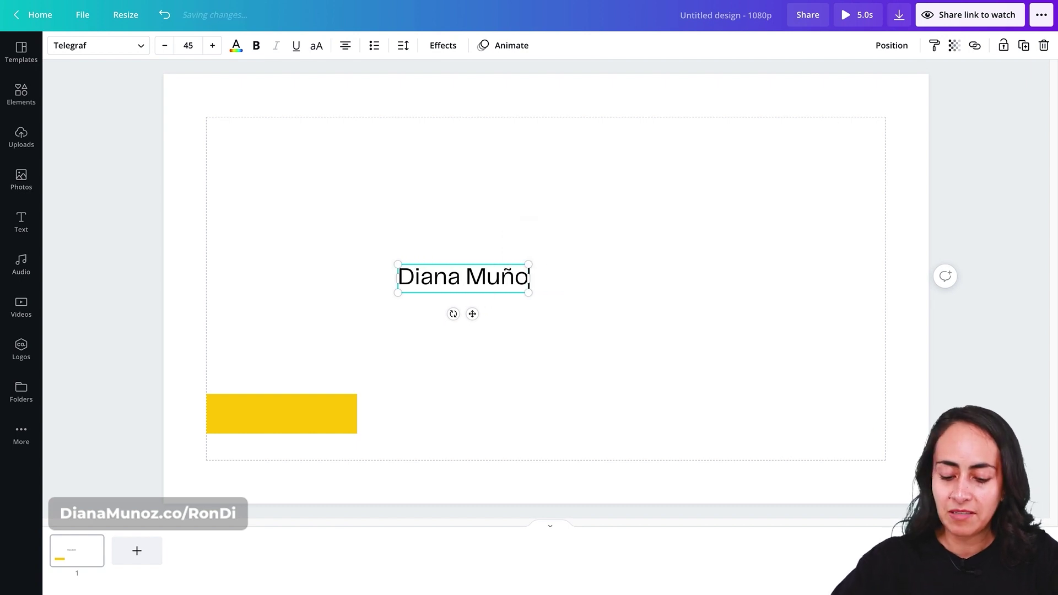
- Set the name to Montserrat Extra-Bold and fit it onto the yellow bar
key("ctrl+a")
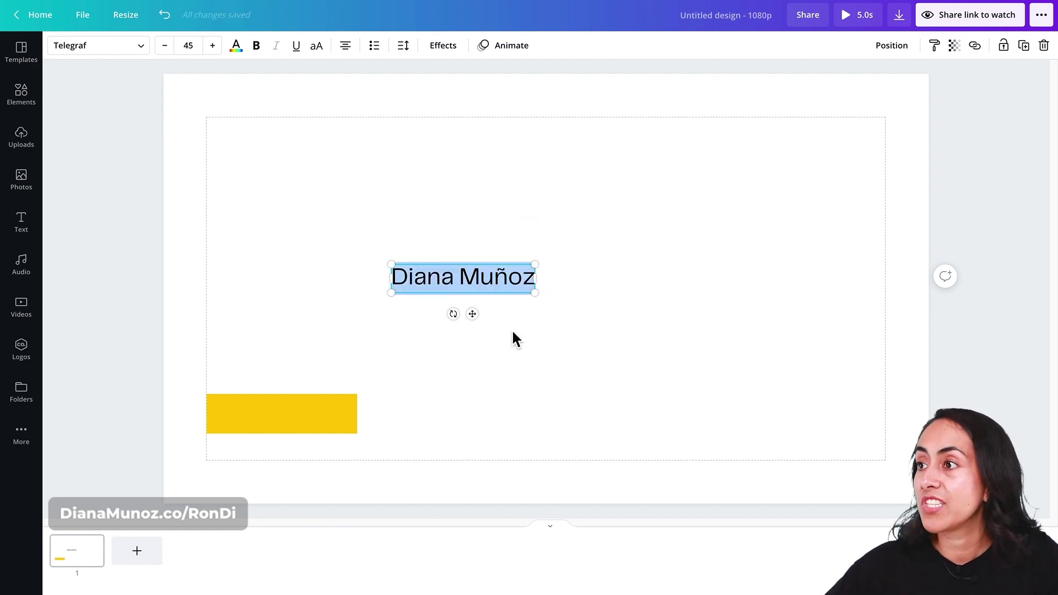
left_click(139, 54)
left_click(168, 129)
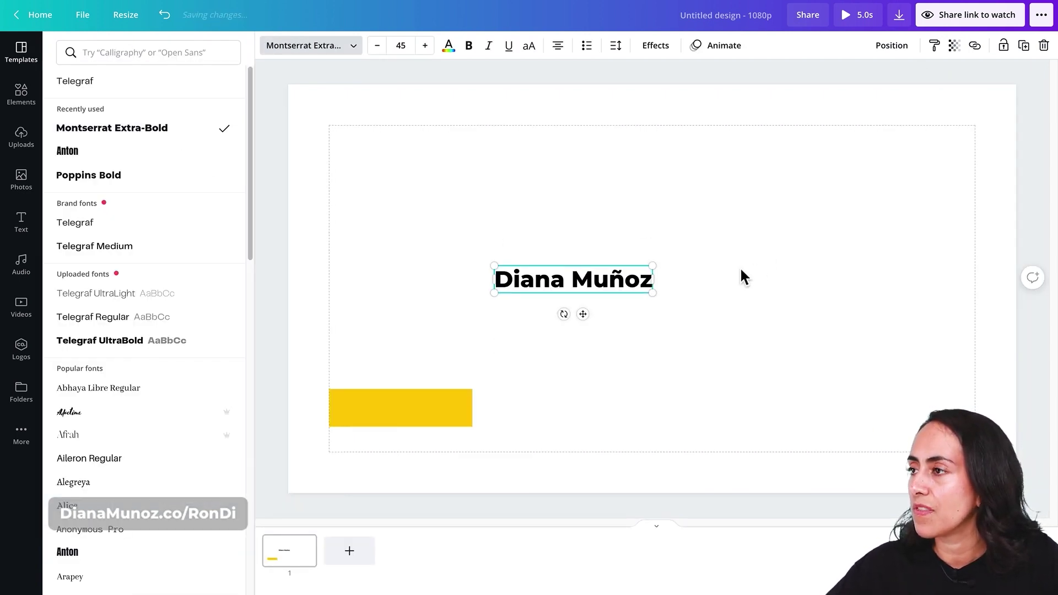
left_click_drag(582, 318, 427, 446)
left_click_drag(496, 429, 459, 422)
- Duplicate the yellow bar and name label just below the original
left_click(478, 431)
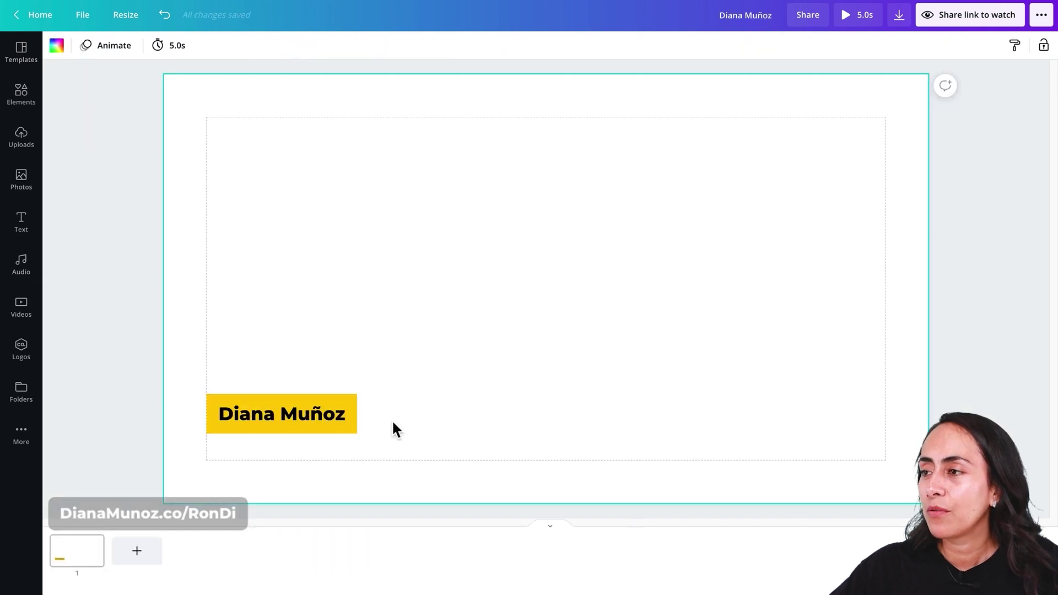
left_click_drag(391, 425, 296, 403)
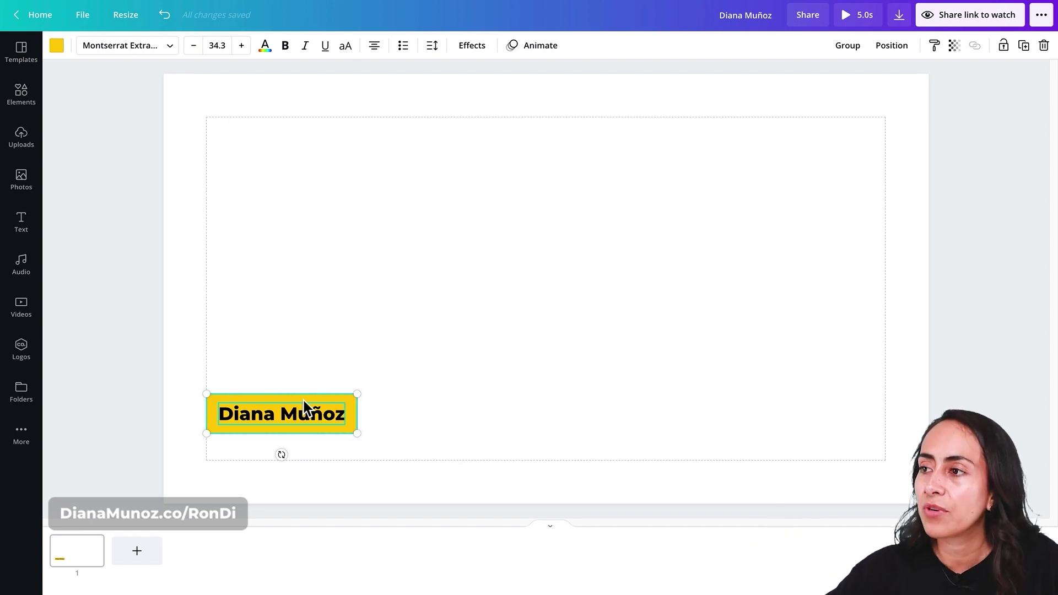
left_click_drag(303, 401, 312, 470)
- Change the copied label's text to 'Canva Certified Creative' and widen it to one line
left_click(499, 417)
left_click(472, 409)
left_click(336, 456)
key("ctrl+a")
type("Can")
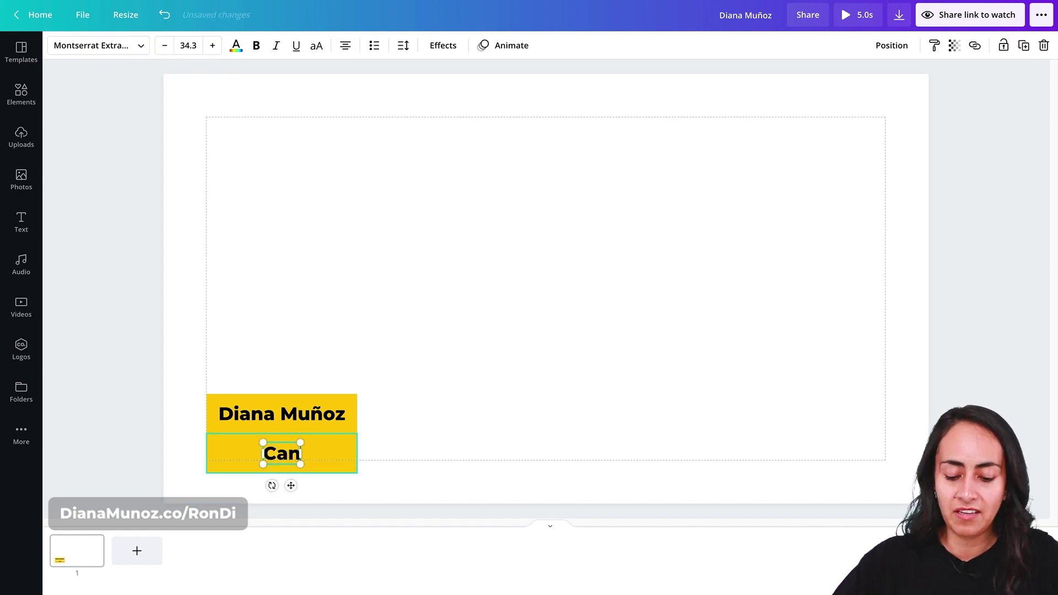
type("va Certified Creative")
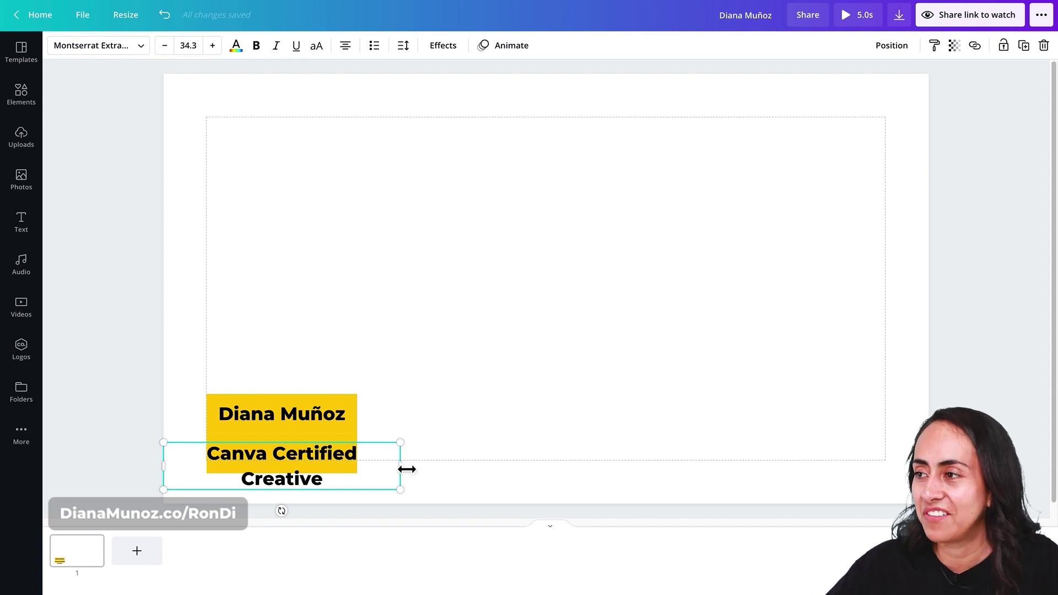
left_click_drag(407, 469, 357, 452)
- Recolour the lower bar from yellow to black
left_click(427, 463)
left_click(431, 415)
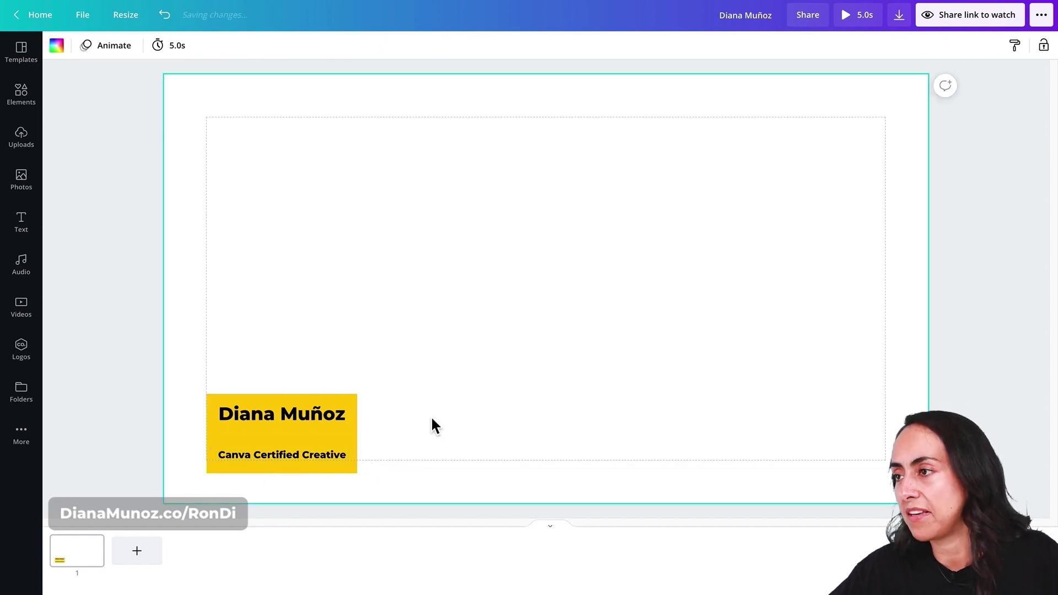
left_click(337, 466)
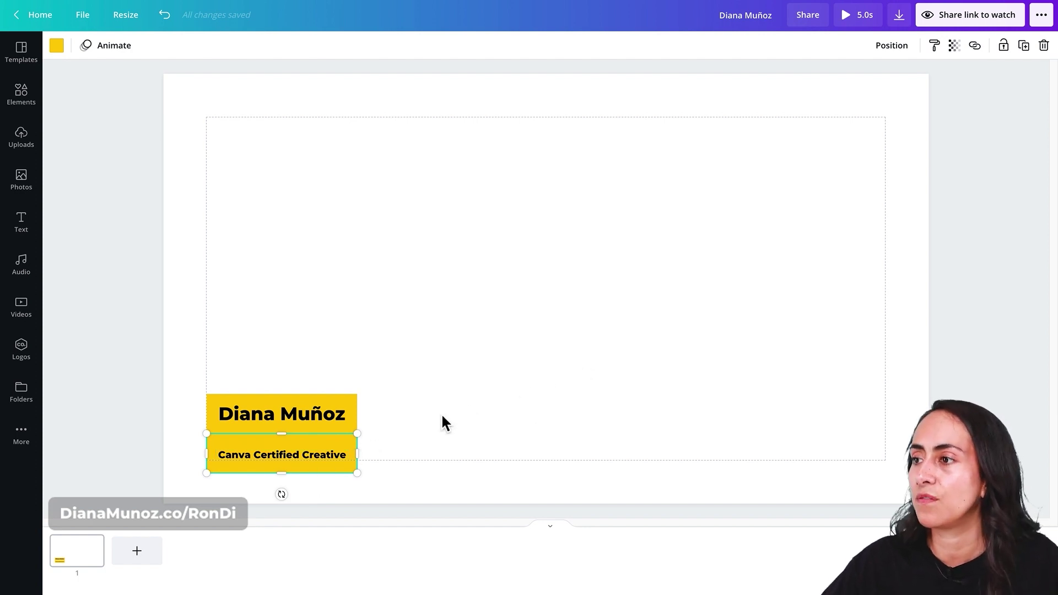
left_click(56, 46)
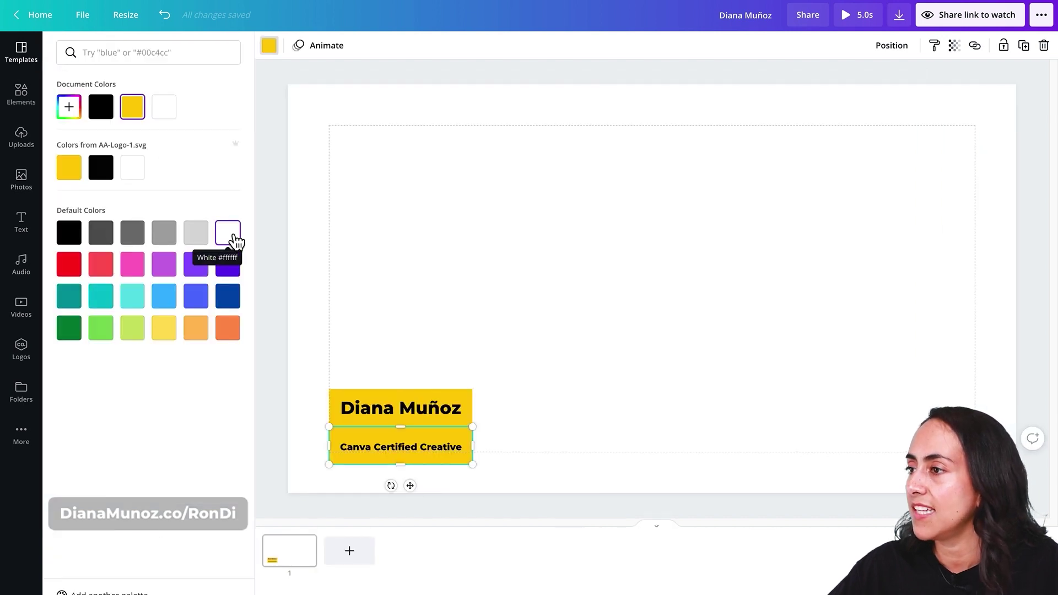
left_click(72, 237)
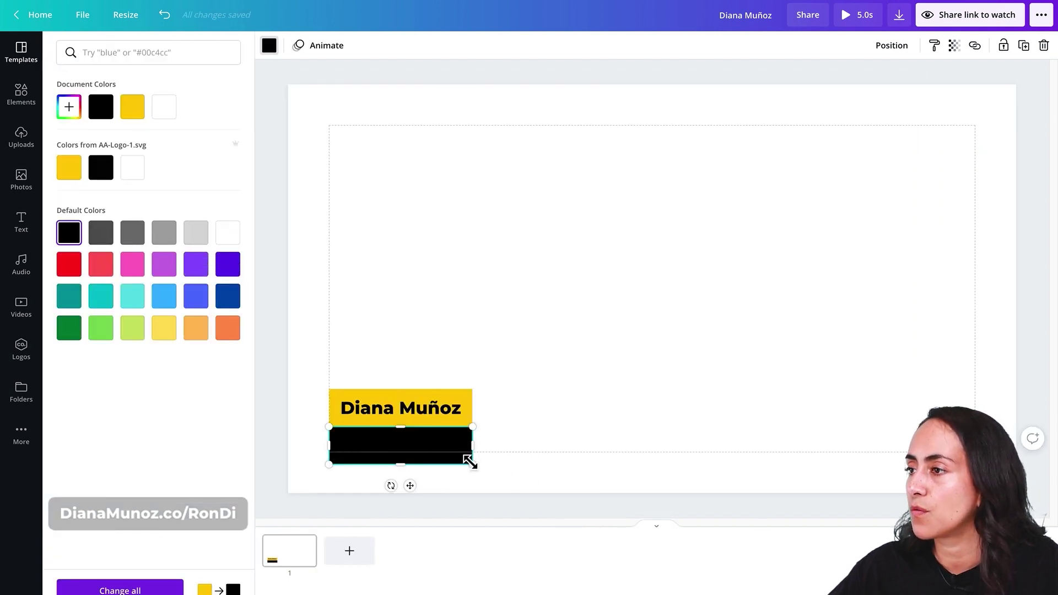
- Make the 'Canva Certified Creative' text white and centre it on the black bar
double_click(418, 446)
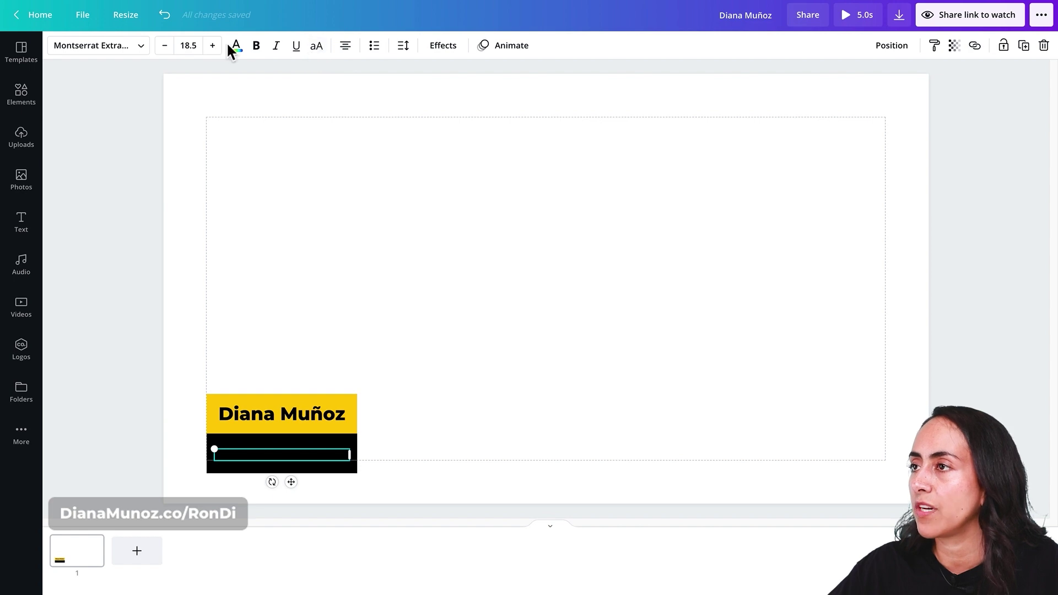
left_click(235, 49)
left_click(227, 232)
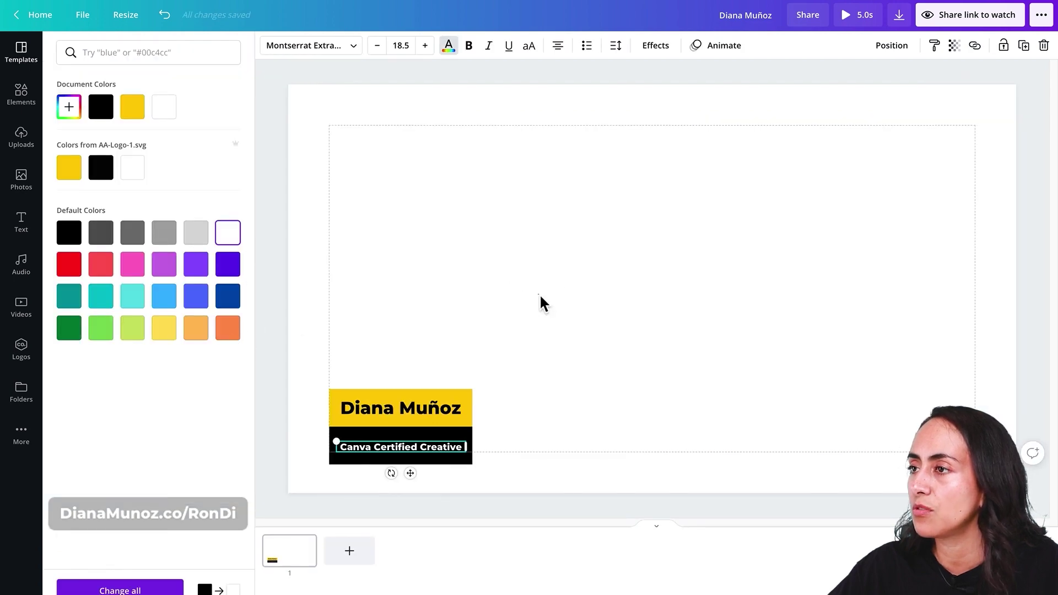
left_click(343, 461)
left_click_drag(343, 461, 309, 462)
left_click(344, 458)
- Move both bars and their text together slightly up and right, away from the corner
left_click(454, 432)
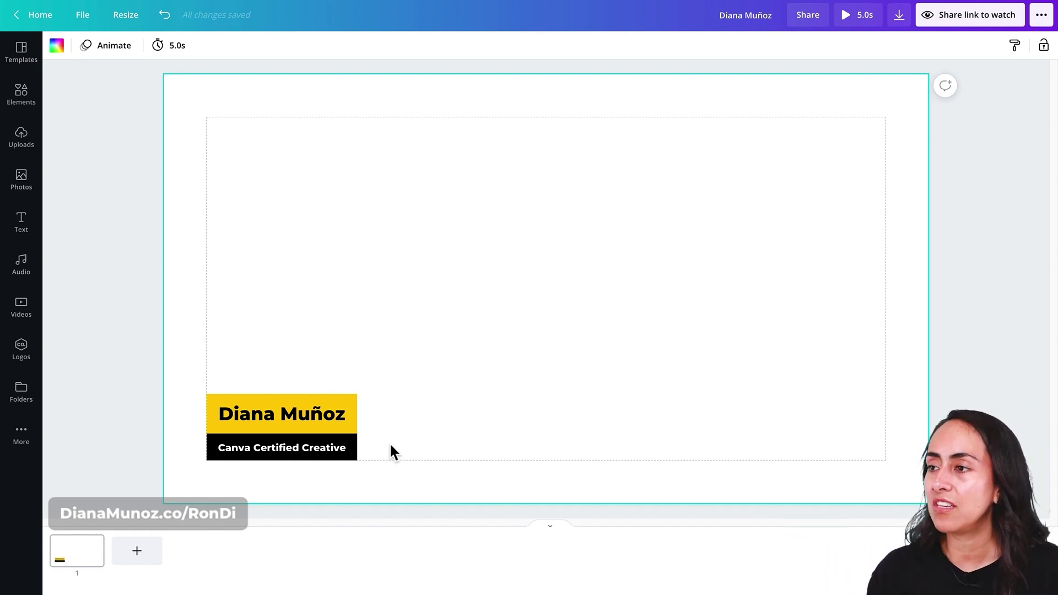
left_click_drag(417, 464, 325, 399)
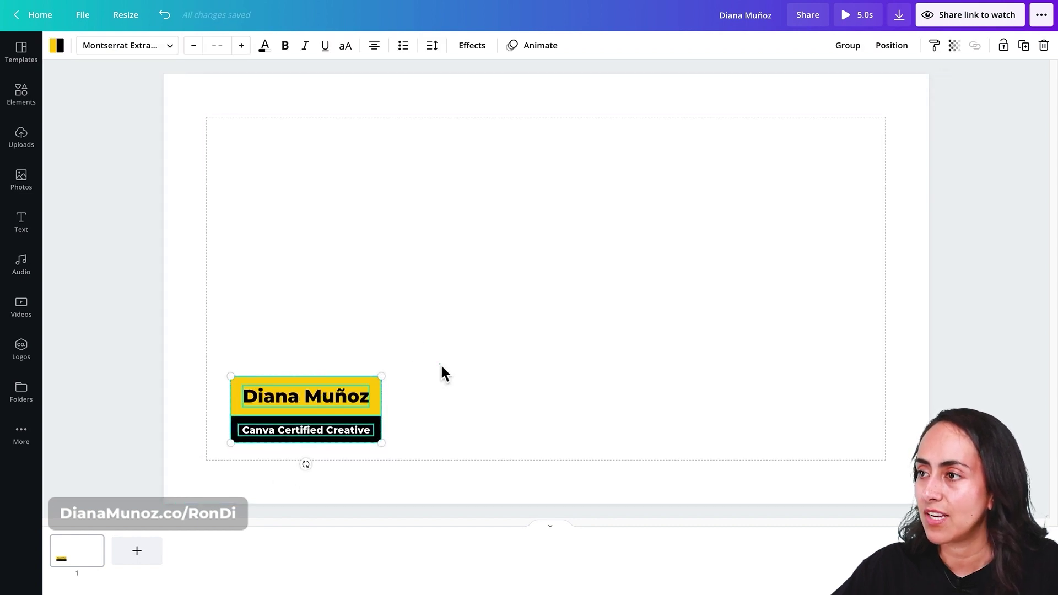
left_click(440, 366)
left_click(352, 400)
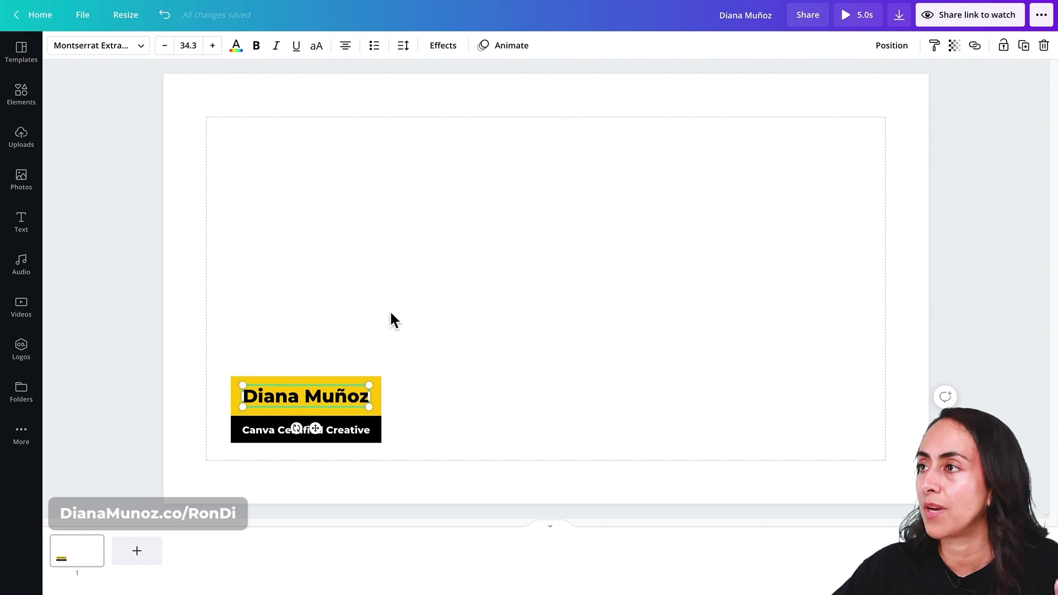
- Give the name text the Bounce animation after trying Typewriter
left_click(515, 46)
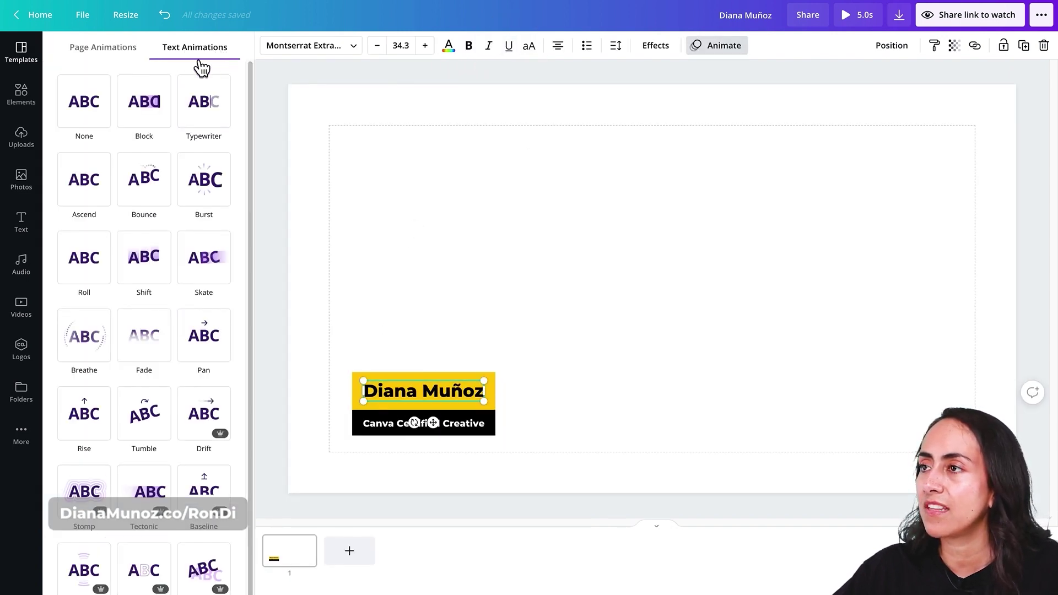
left_click(208, 99)
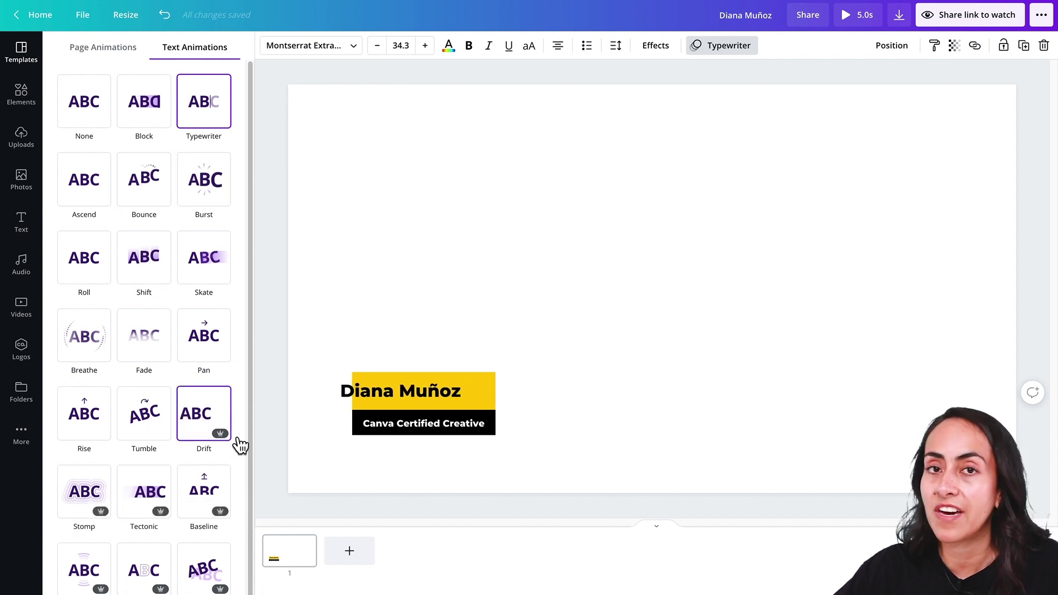
scroll(238, 442, "down", 1)
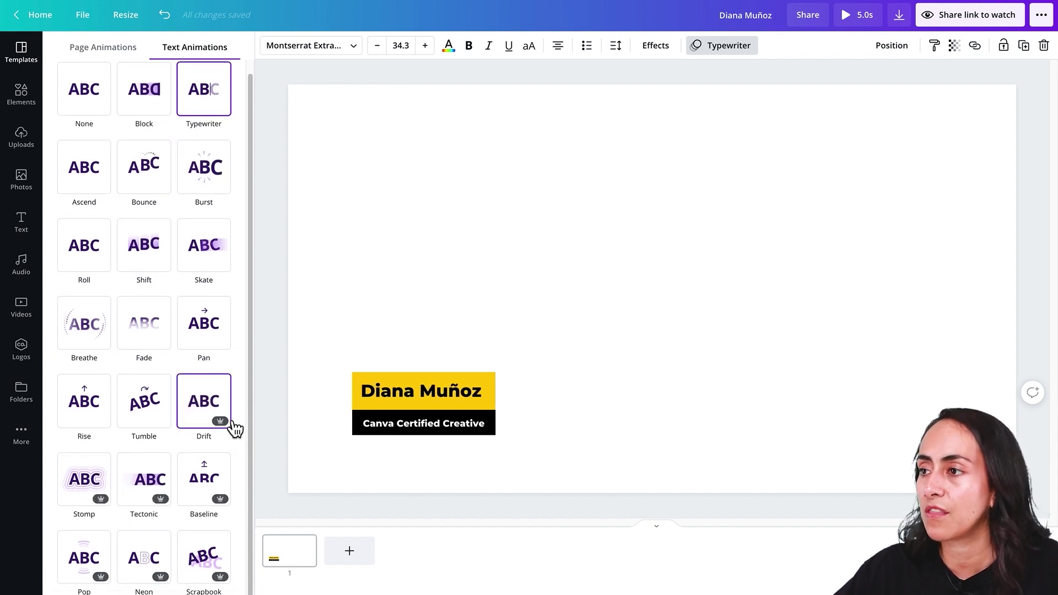
scroll(233, 380, "up", 1)
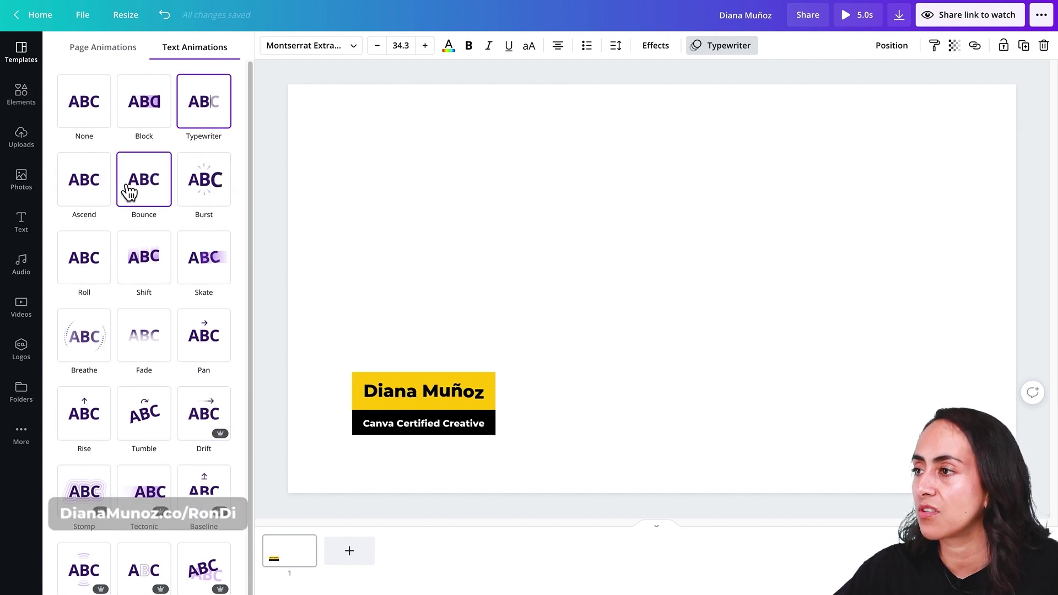
left_click(157, 204)
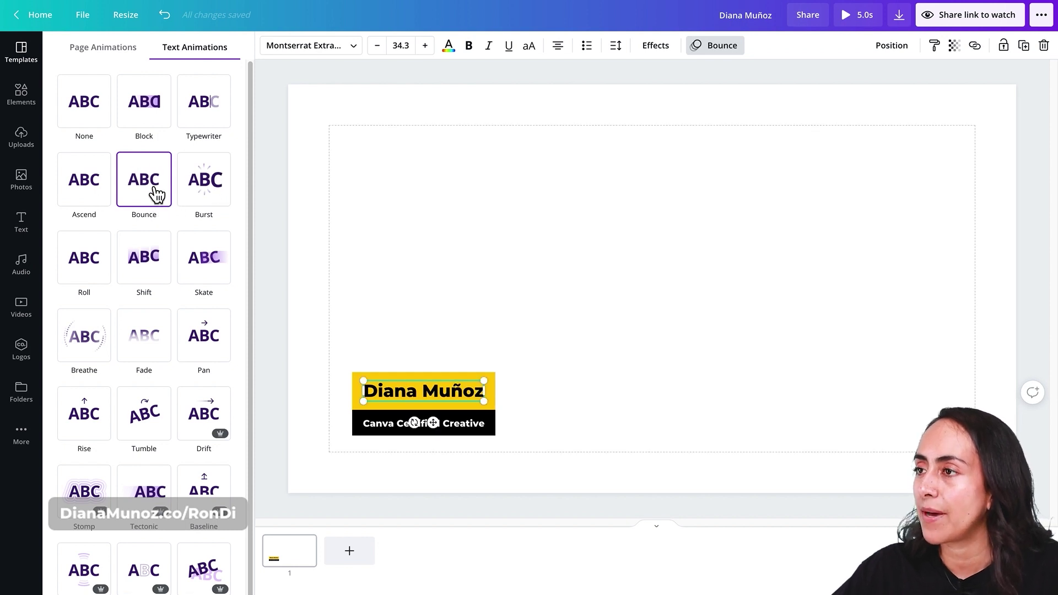
- Apply the Block text animation to 'Canva Certified Creative' after previewing Bounce and Typewriter
left_click(481, 428)
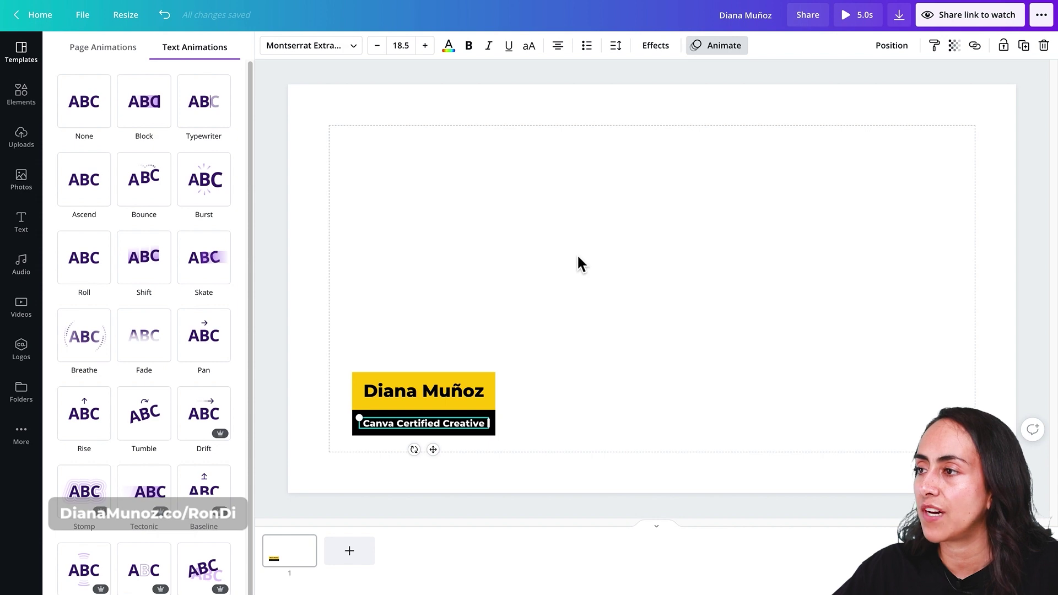
left_click(157, 190)
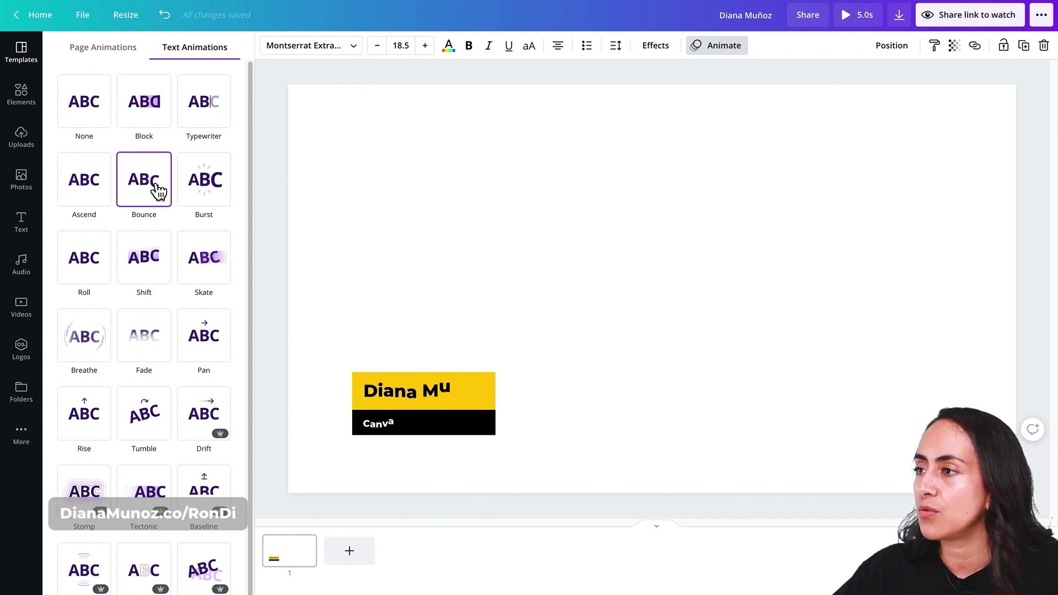
left_click(199, 109)
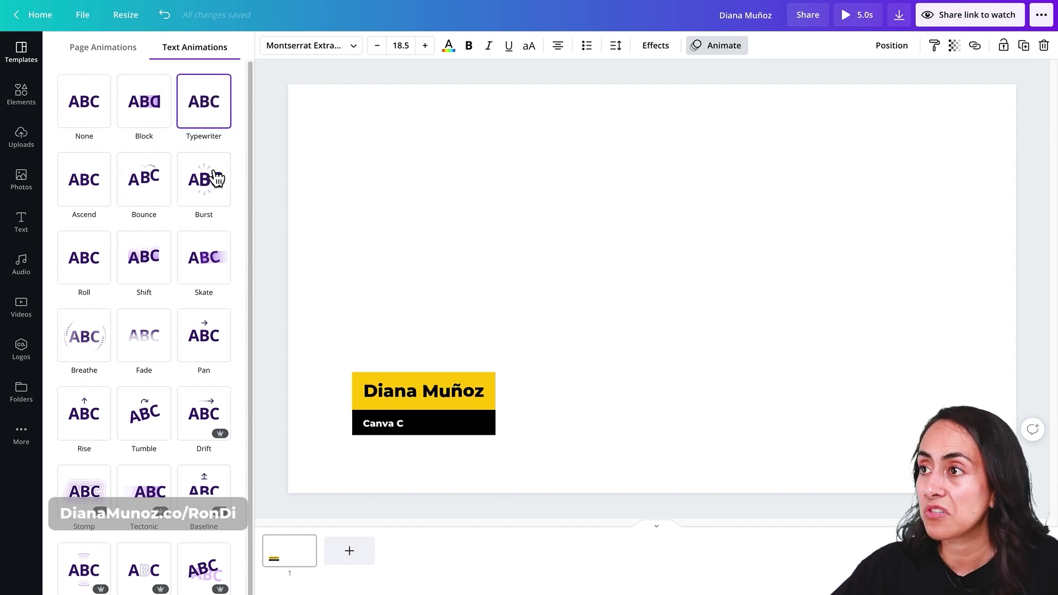
left_click(155, 121)
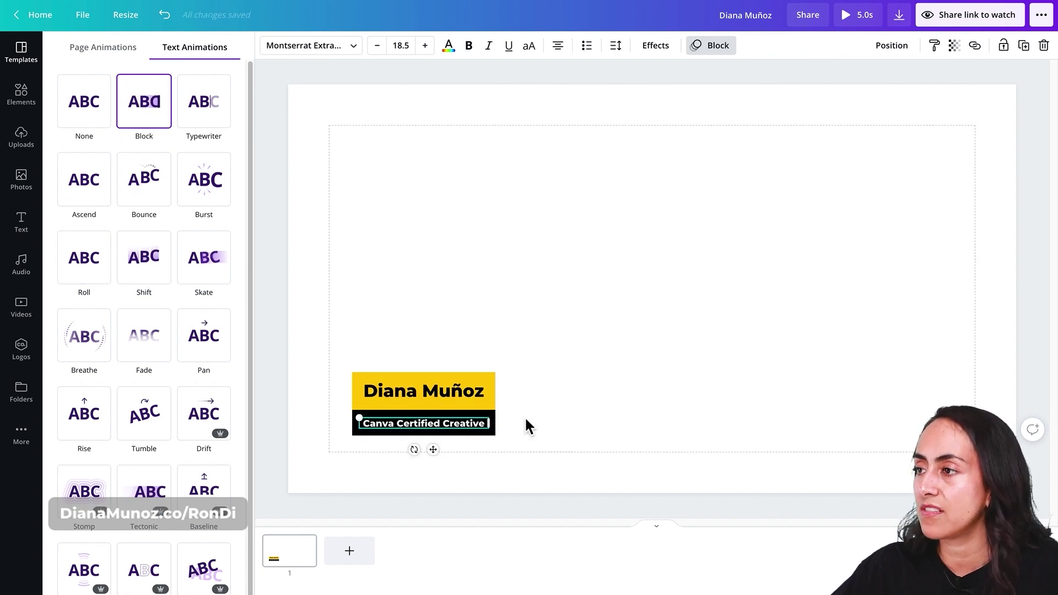
- Apply the Pan element animation to the yellow name bar after previewing Fade
left_click(543, 377)
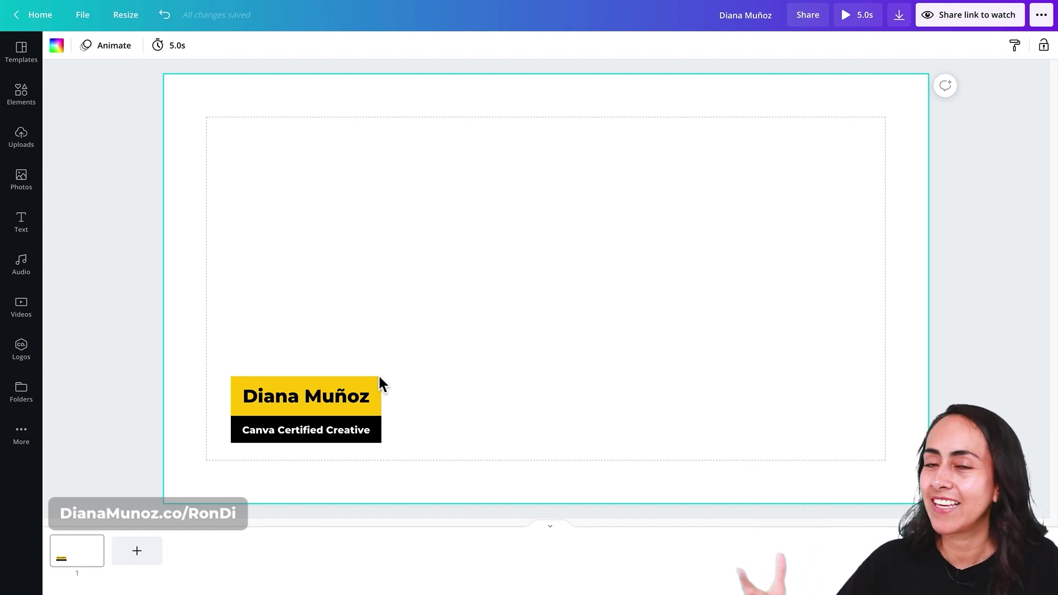
left_click(378, 378)
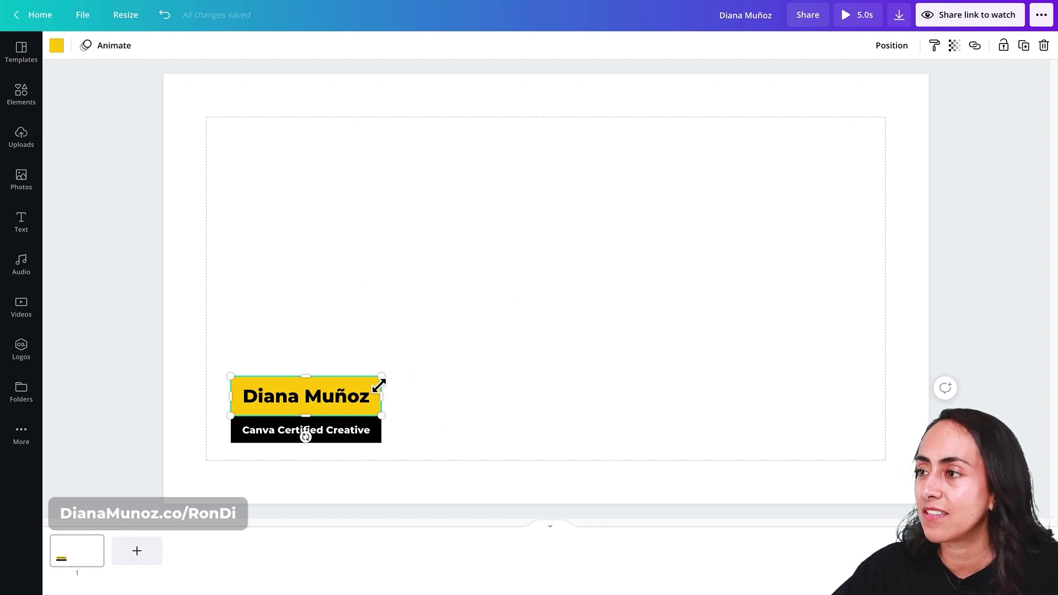
left_click(127, 54)
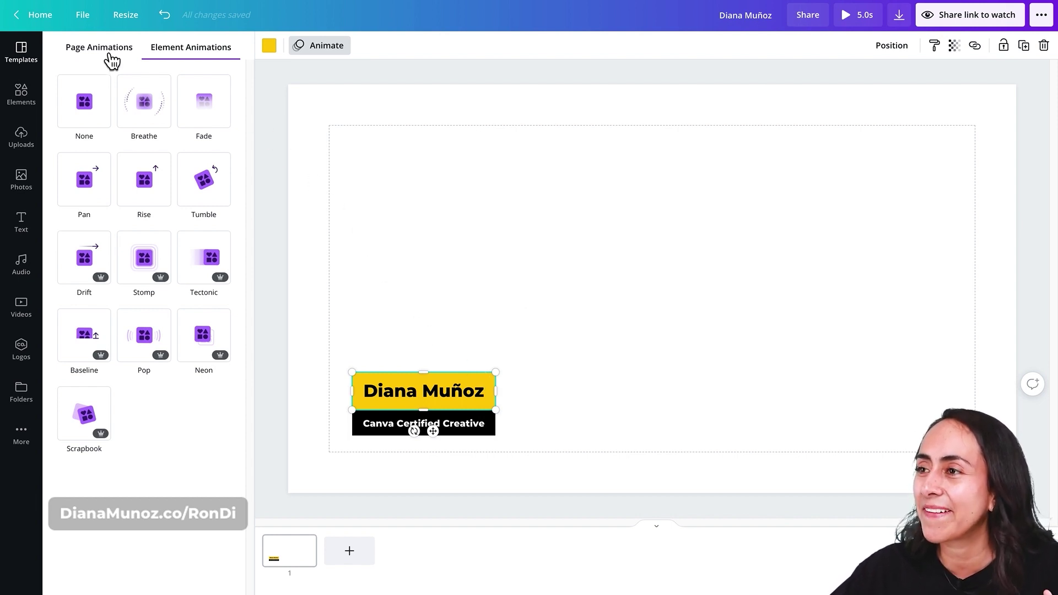
left_click(208, 117)
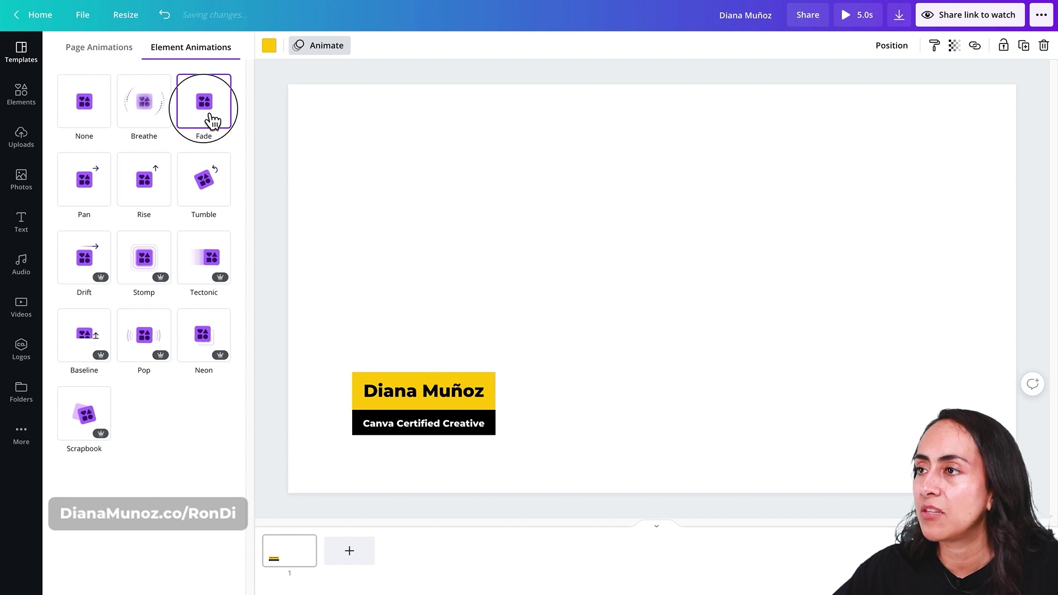
left_click(91, 186)
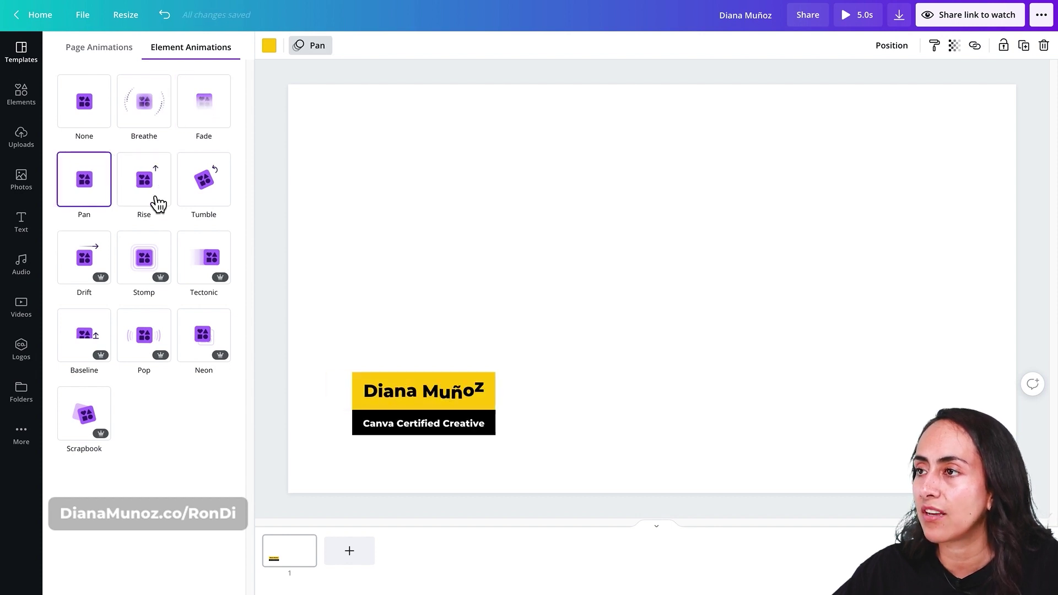
left_click(87, 188)
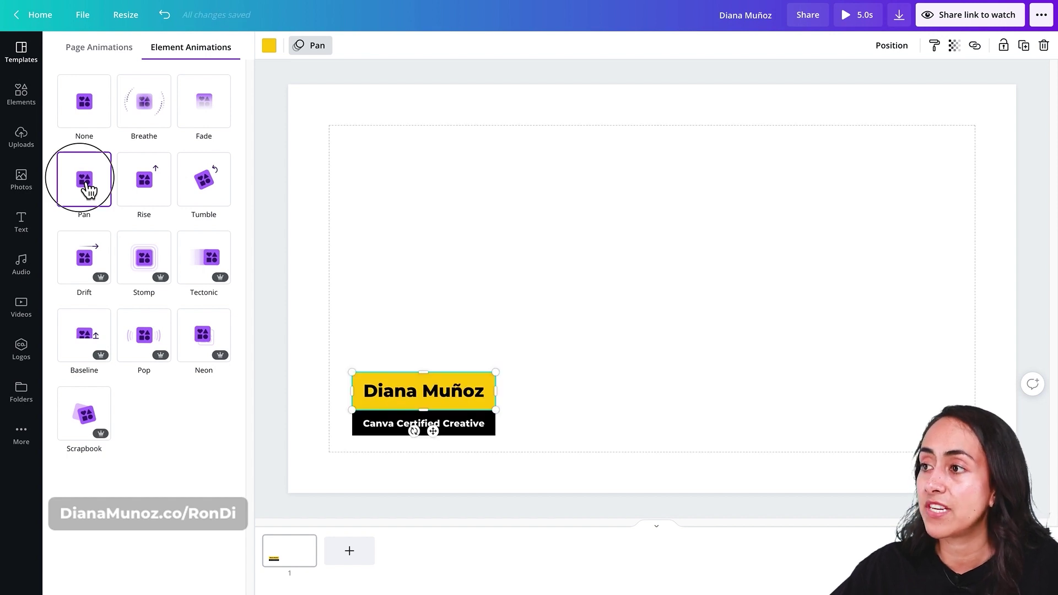
left_click(87, 188)
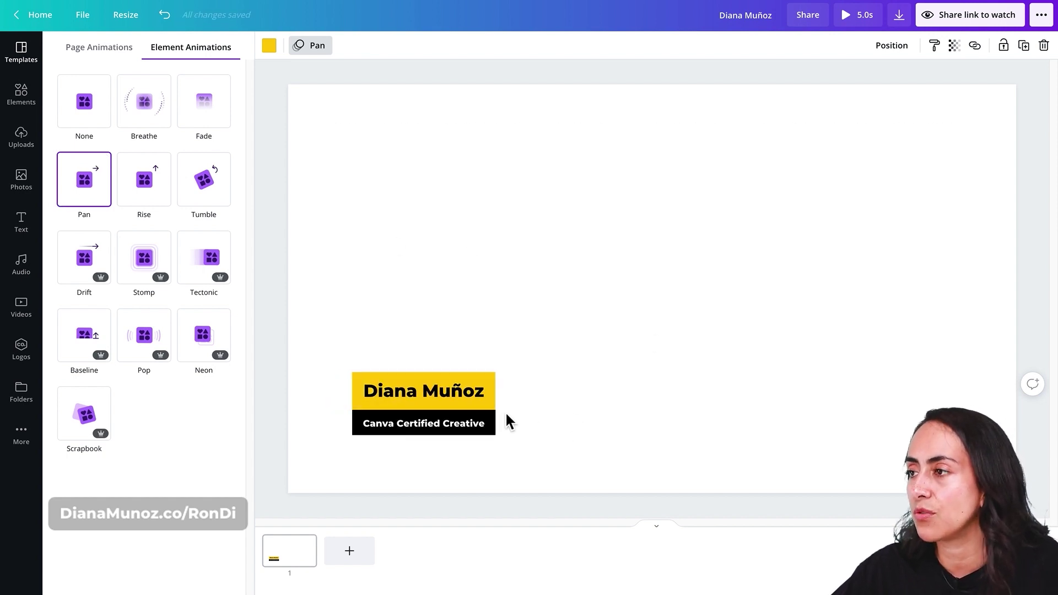
- Apply the Pan element animation to the black title bar as well
left_click(386, 422)
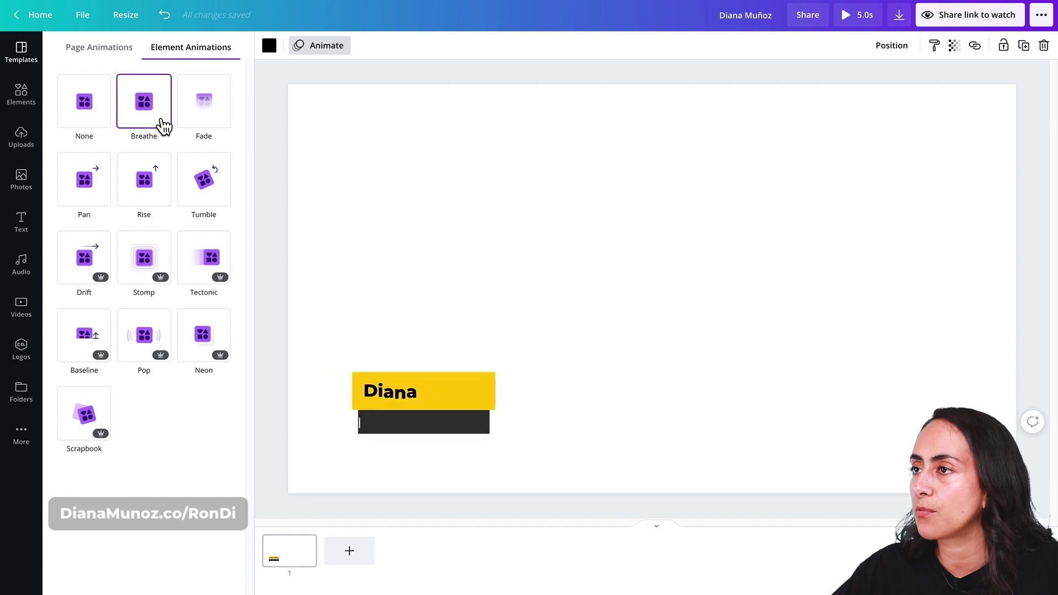
left_click(144, 182)
left_click(102, 195)
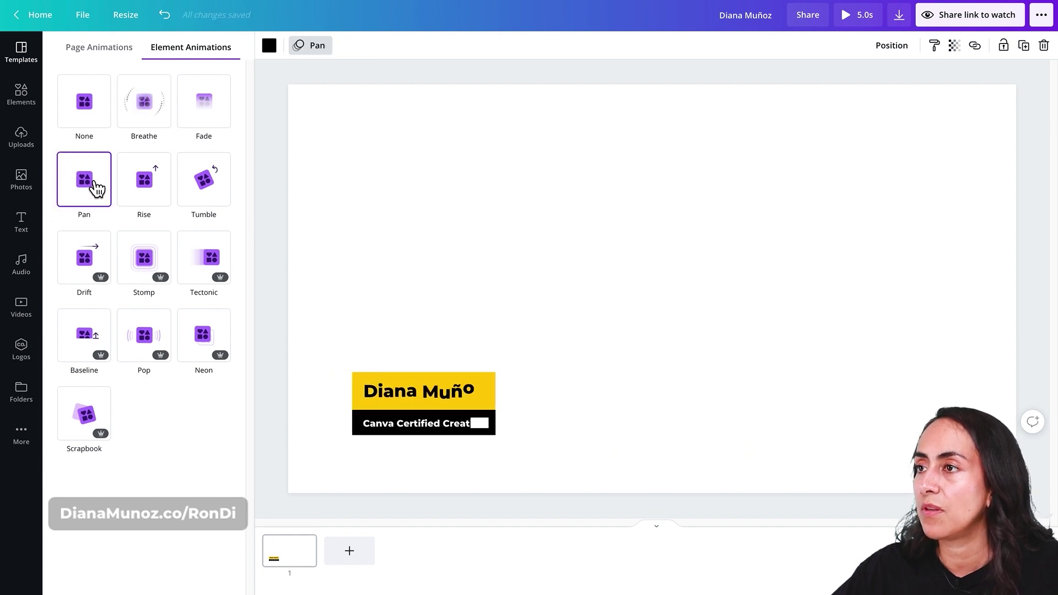
left_click(722, 262)
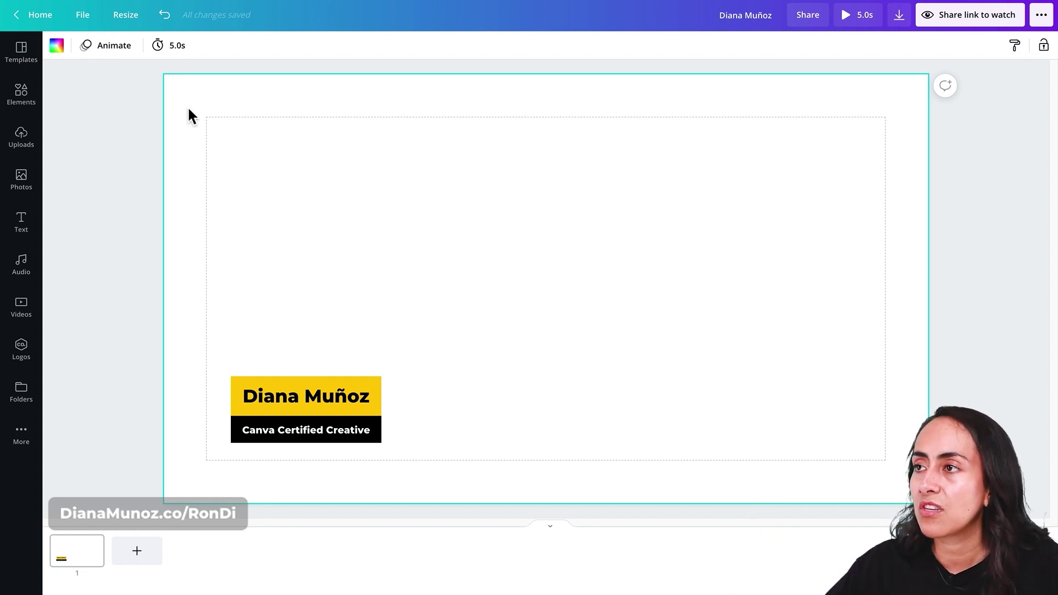
- Change the page background colour to bright green
left_click(57, 47)
left_click(103, 331)
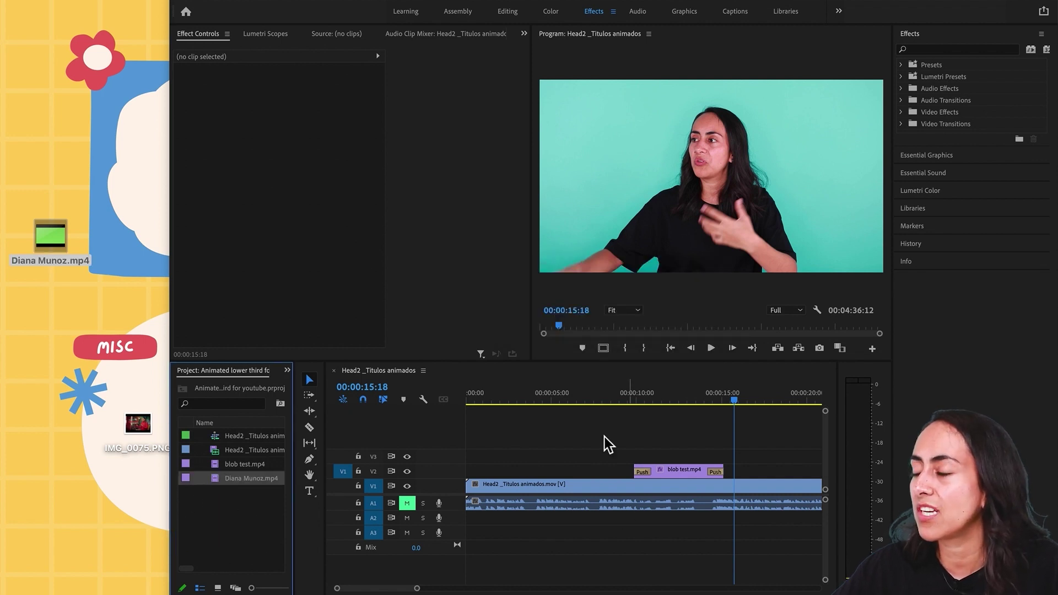
- Place the exported lower-third MP4 on track V2 above the talking-head footage
left_click(493, 400)
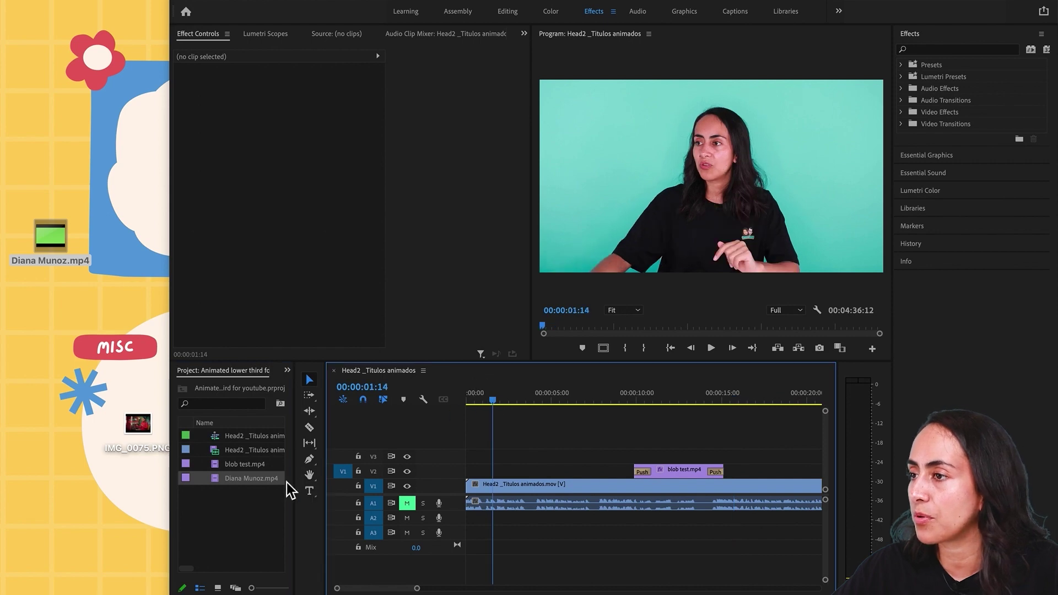
left_click_drag(221, 490, 497, 468)
left_click_drag(173, 447, 1, 433)
left_click(374, 402)
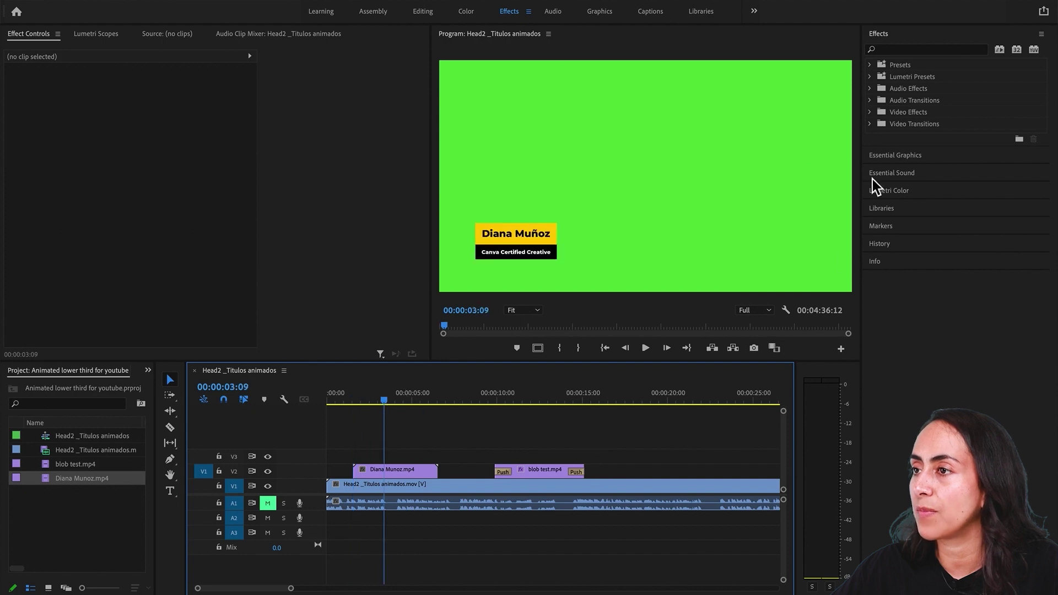
- Find Ultra Key by searching 'ultra' and apply it to the lower-third clip
left_click(893, 49)
type("ultra")
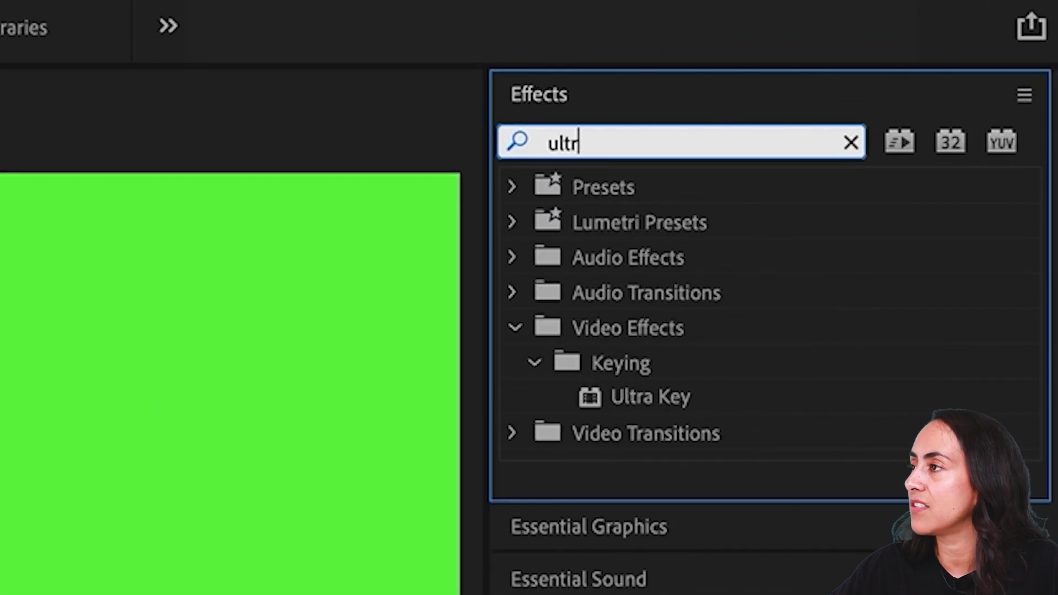
left_click_drag(681, 405, 745, 594)
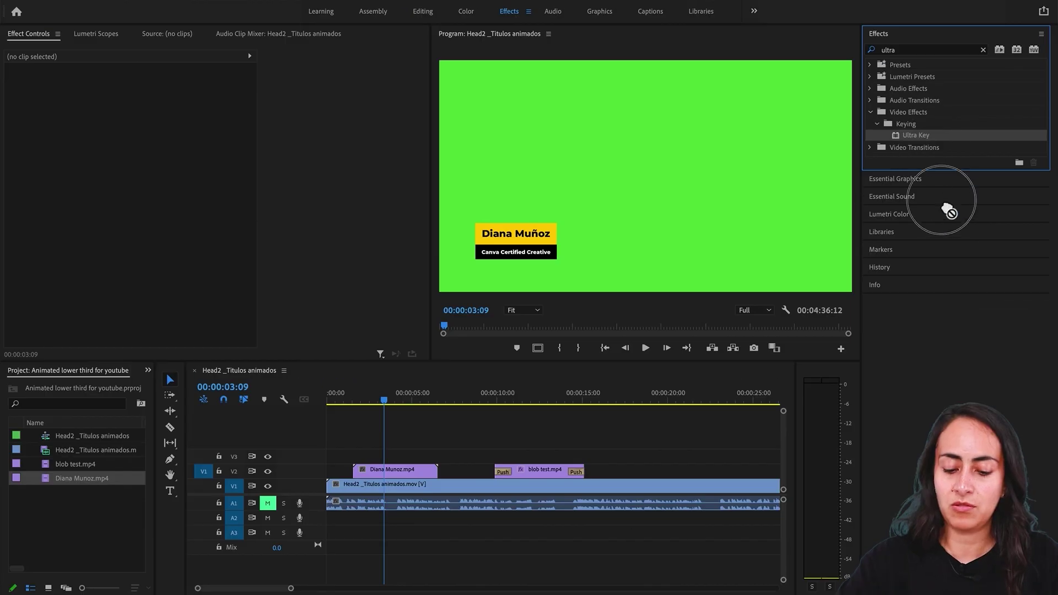
left_click_drag(411, 475, 408, 472)
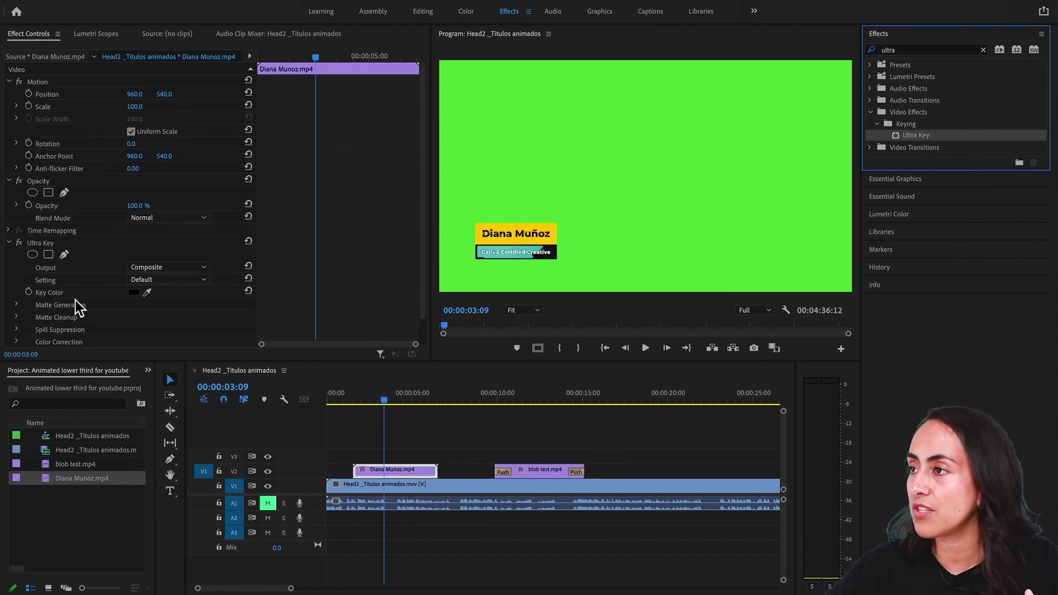
- Sample the lower third's green as Ultra Key's key colour, then replay the sequence from before it
left_click(147, 292)
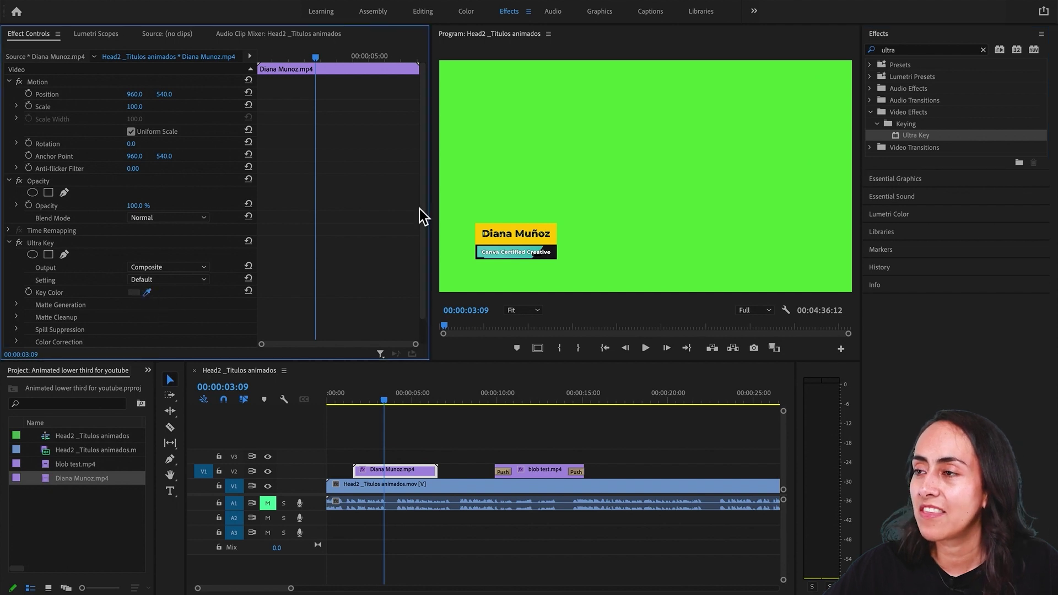
left_click(709, 171)
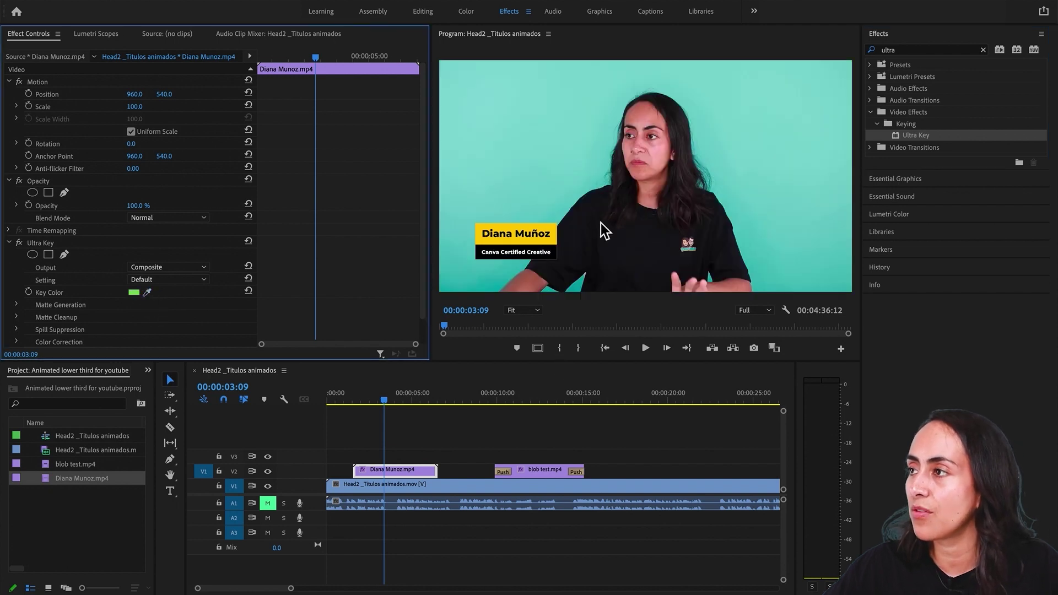
left_click(353, 401)
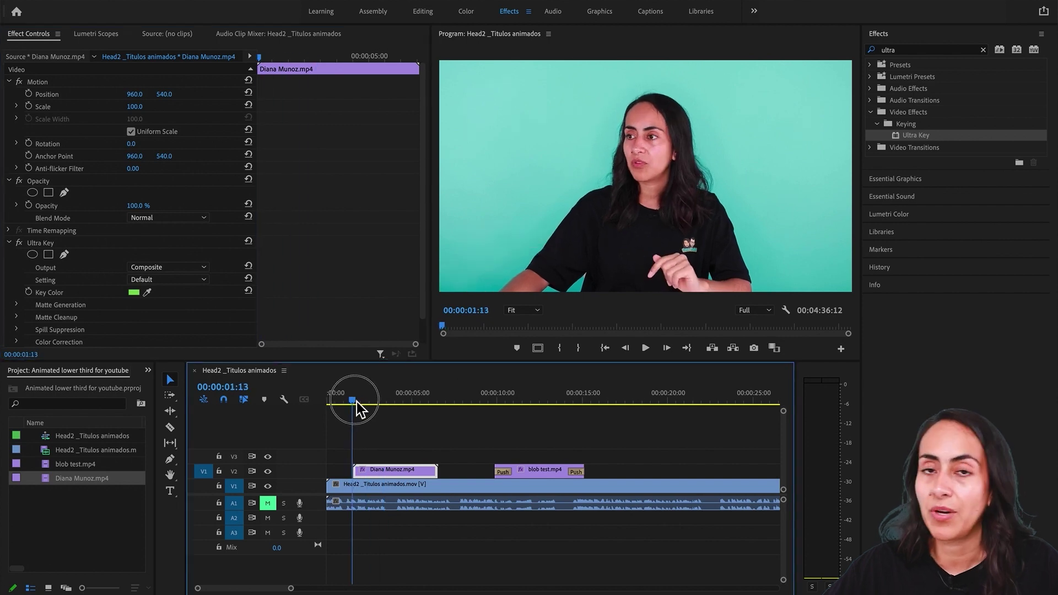
left_click(650, 353)
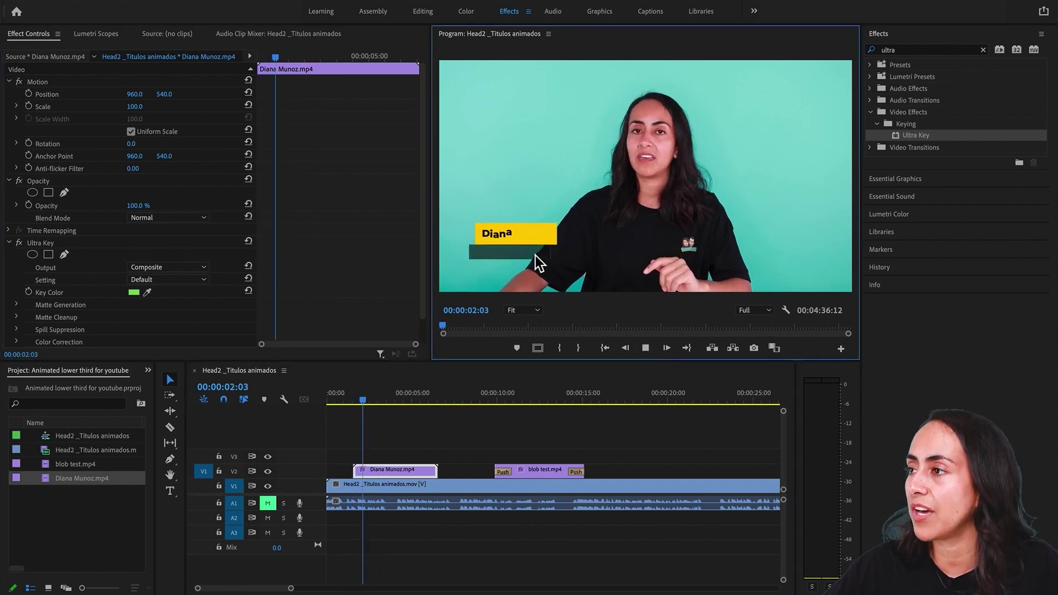